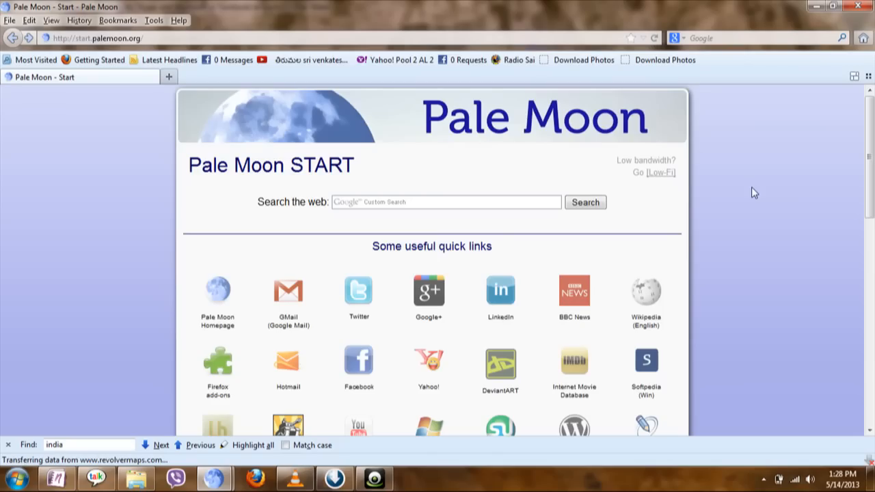
Load skype.com from the address bar in place of the browser start page
click(423, 37)
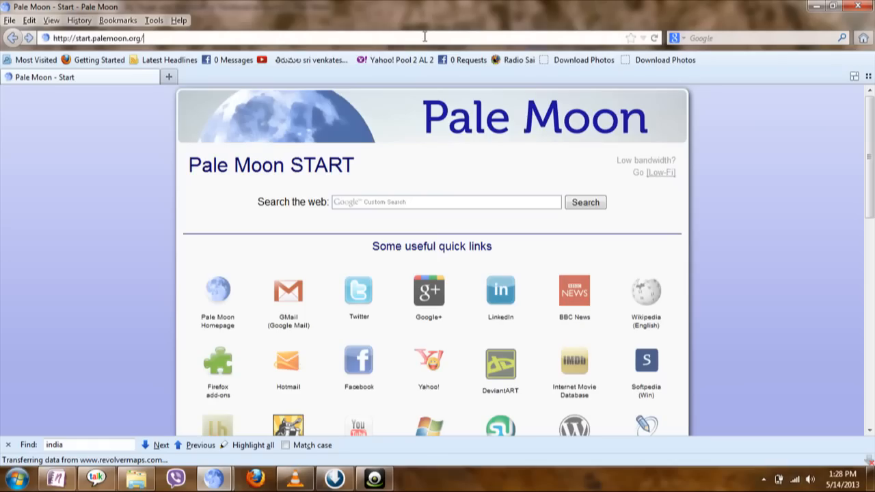
text(s)
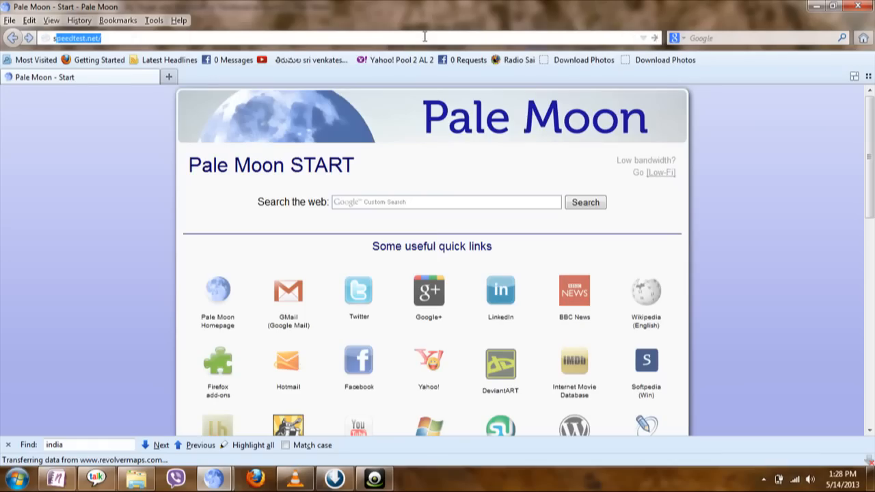
text(kype.com/)
key(Down)
key(Return)
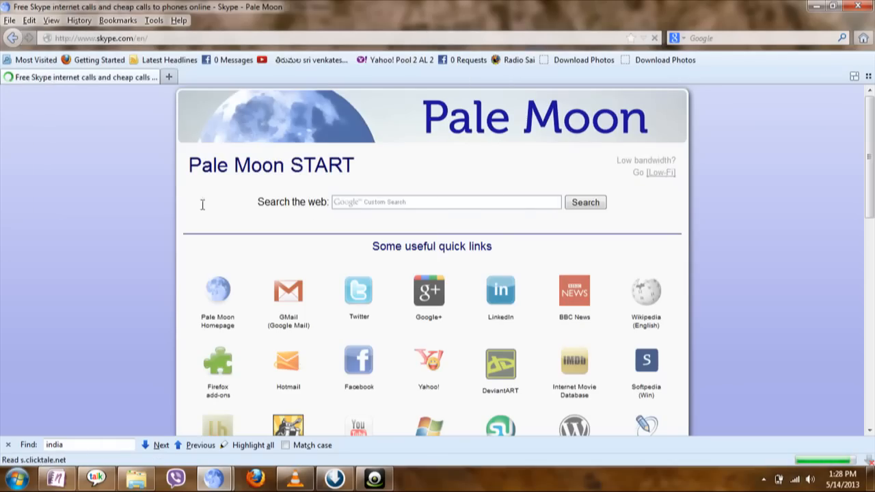
scroll(118, 242, down, 3)
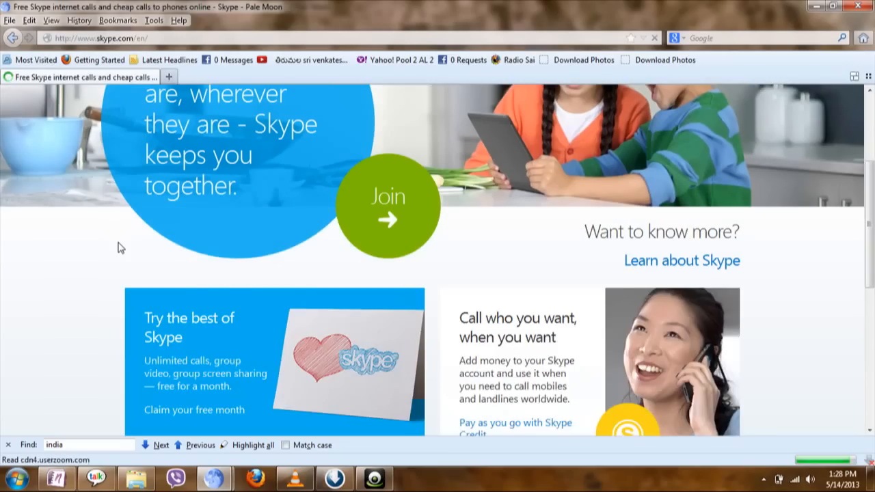
scroll(118, 241, up, 3)
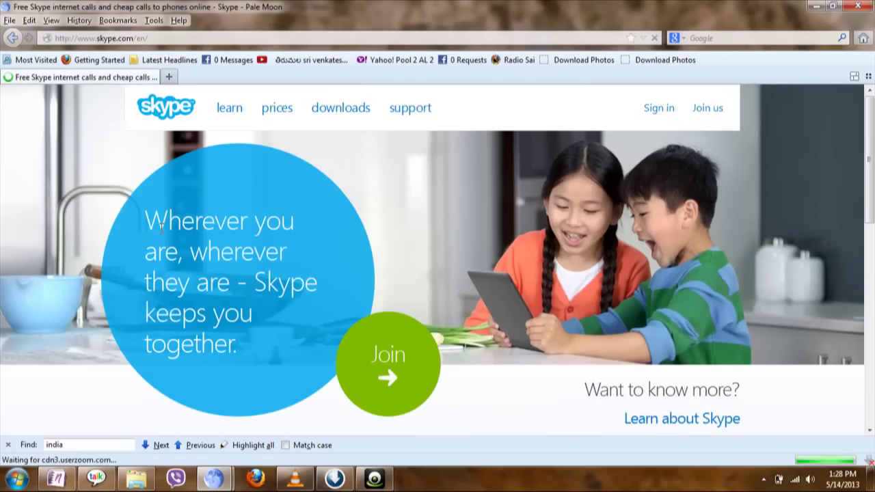
Sign in to the Skype account with its Skype Name and password
click(658, 108)
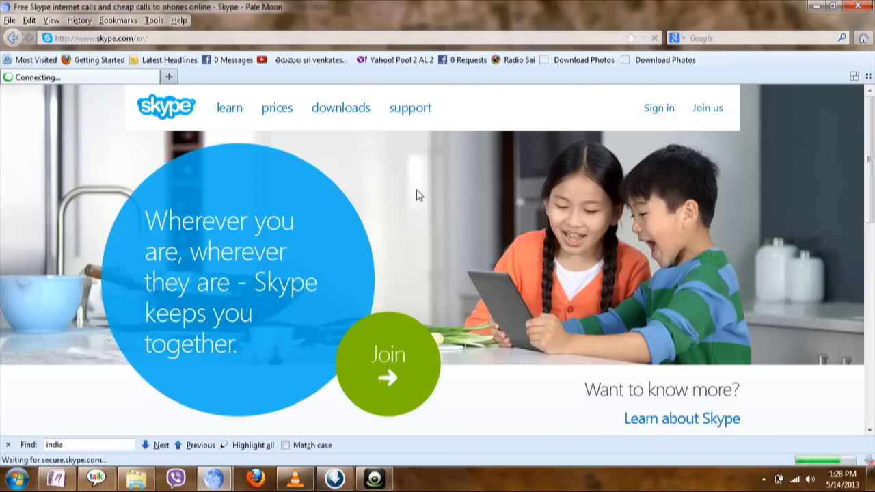
scroll(418, 194, down, 3)
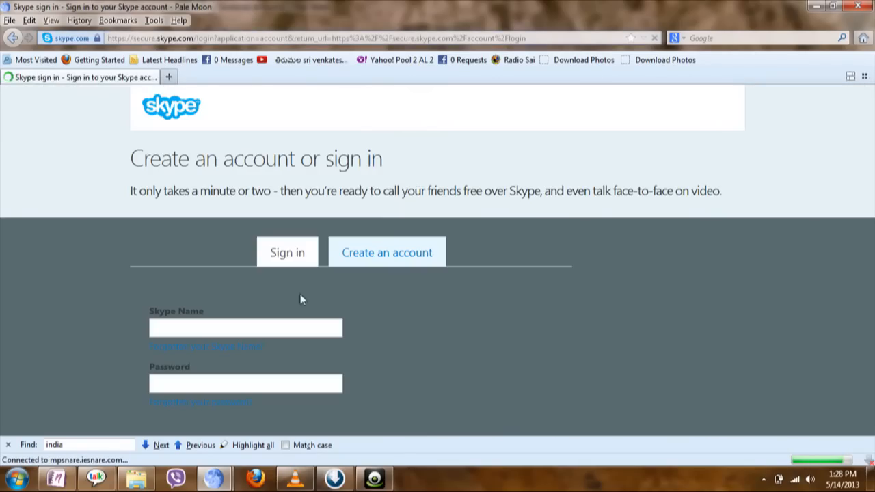
click(279, 325)
text(sampath.r)
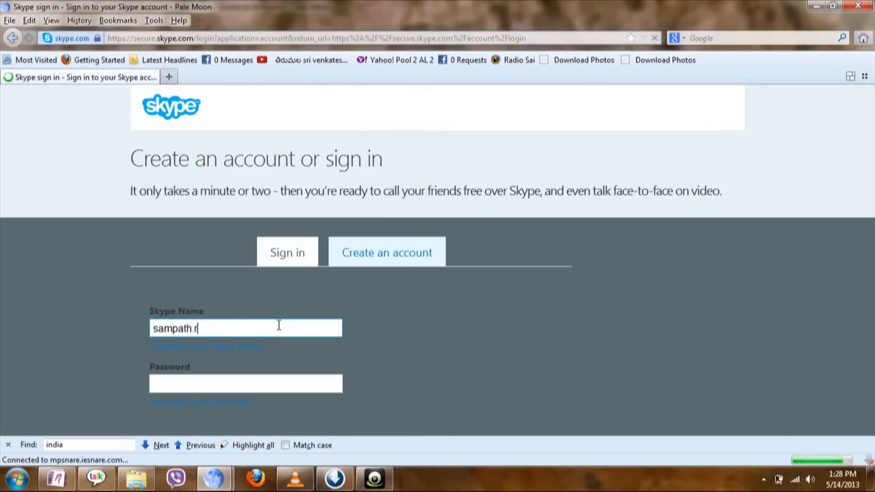
text(amkumar)
key(Tab)
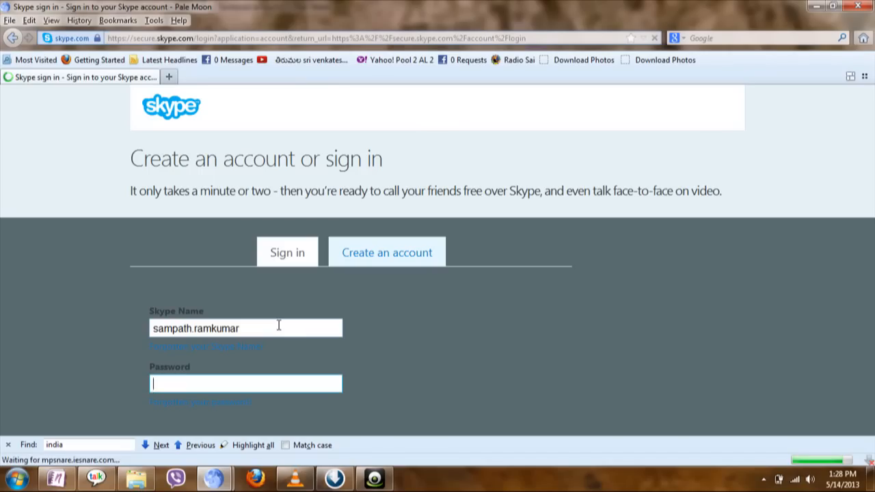
text(****************)
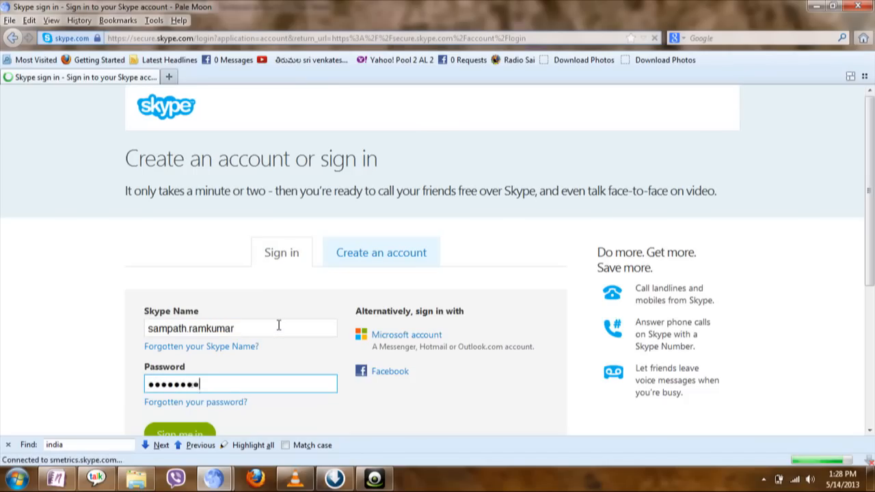
click(198, 432)
scroll(327, 417, down, 5)
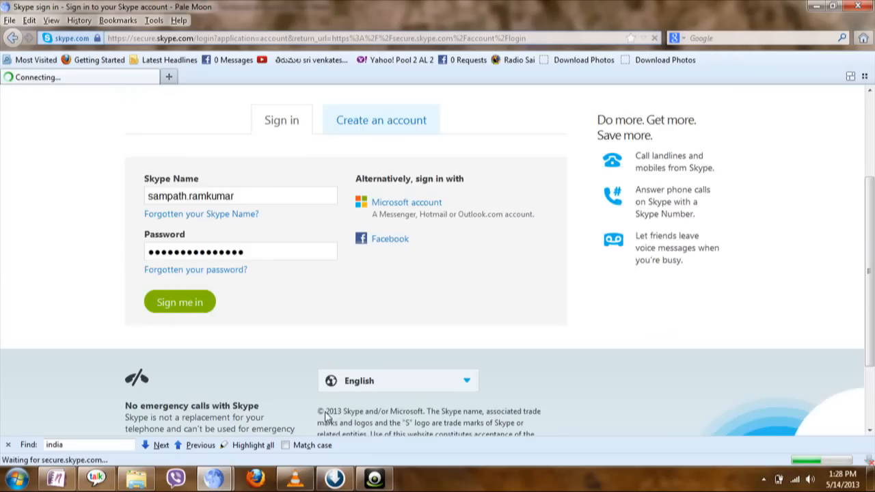
scroll(328, 417, up, 3)
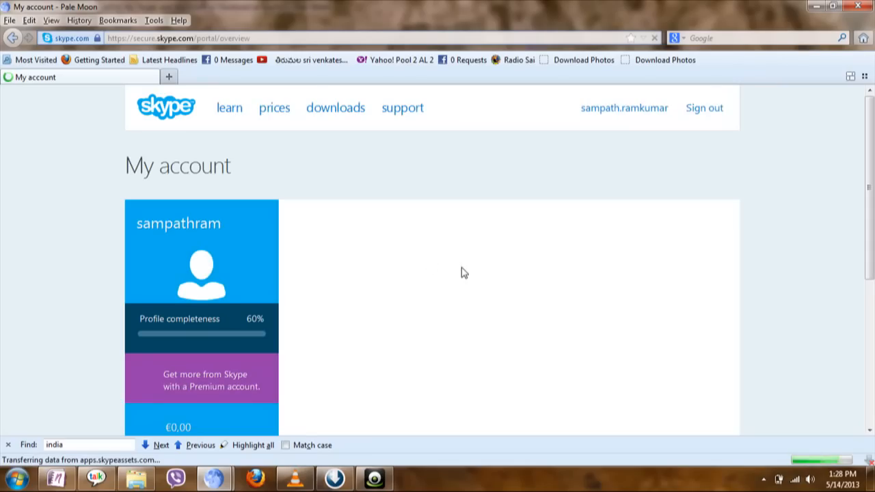
scroll(461, 267, down, 2)
scroll(461, 268, down, 3)
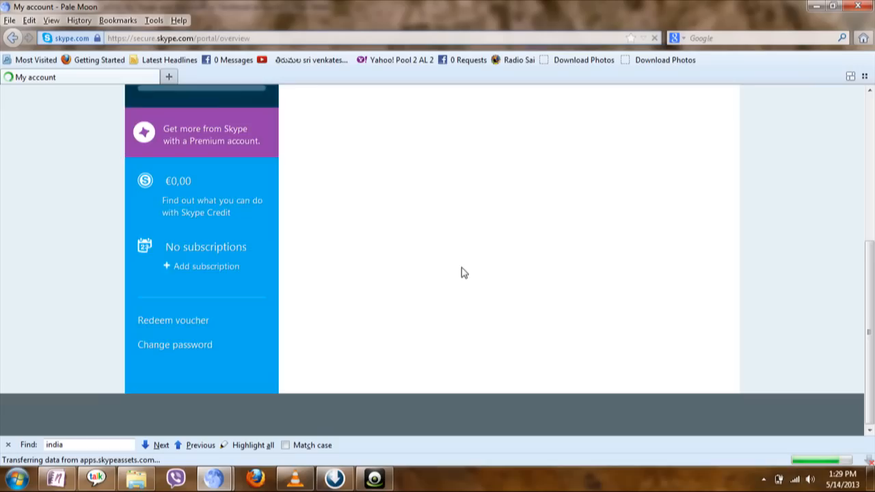
scroll(461, 267, up, 2)
scroll(462, 267, up, 3)
scroll(461, 267, up, 2)
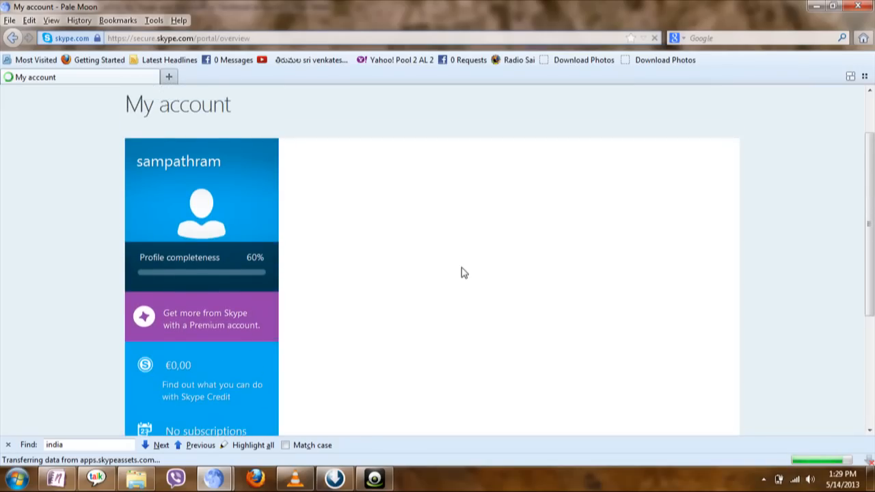
scroll(461, 272, down, 2)
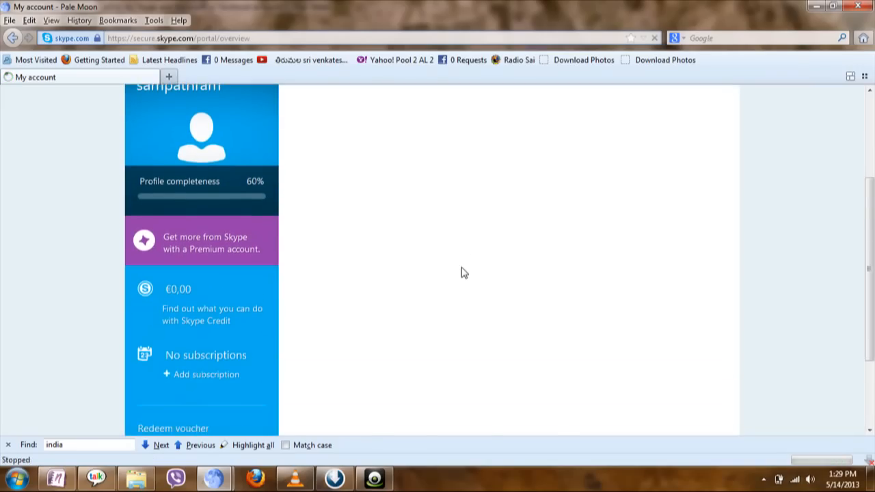
scroll(461, 272, down, 3)
scroll(461, 272, down, 3)
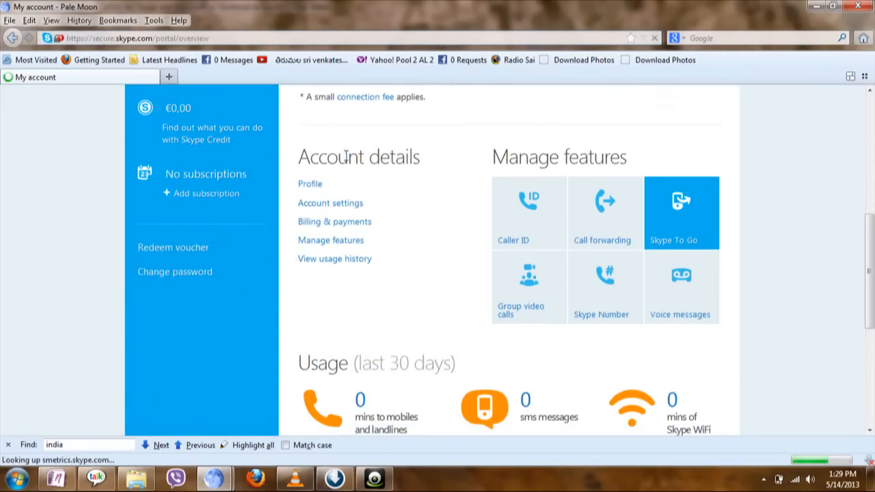
Go to Account settings from the My account Account details links
click(321, 209)
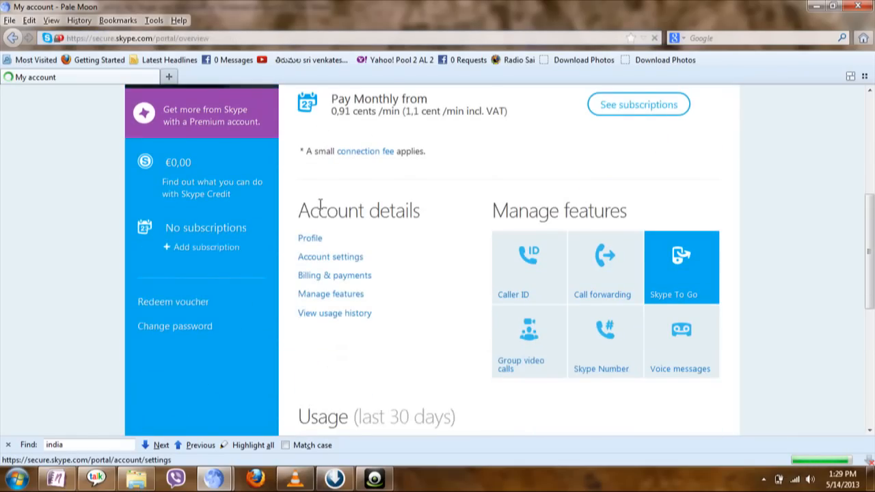
Load the Account settings page and reach the Linked accounts section showing Facebook linked
click(341, 258)
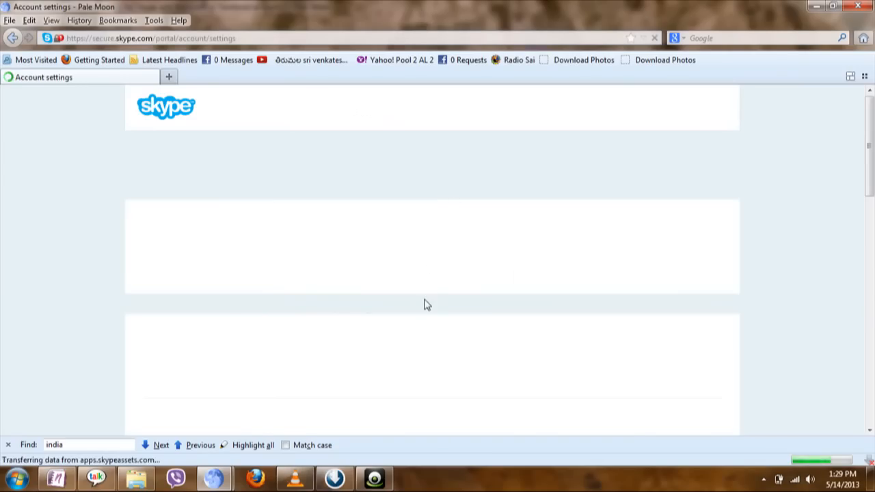
scroll(424, 304, down, 2)
scroll(423, 304, down, 2)
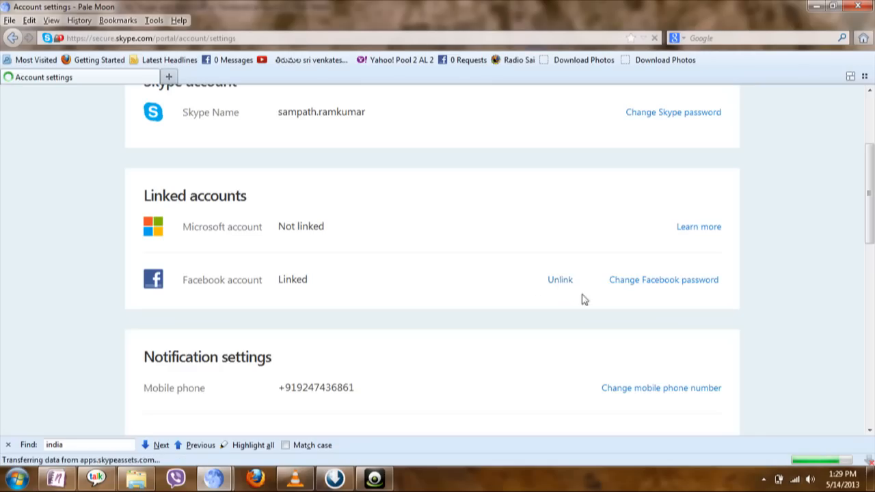
Unlink the Facebook account and confirm in the 'Are you sure?' dialog
click(555, 281)
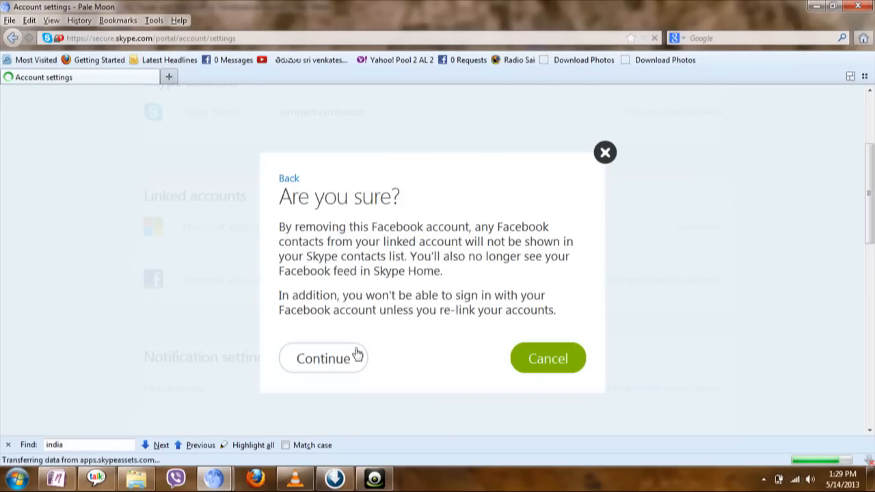
click(330, 362)
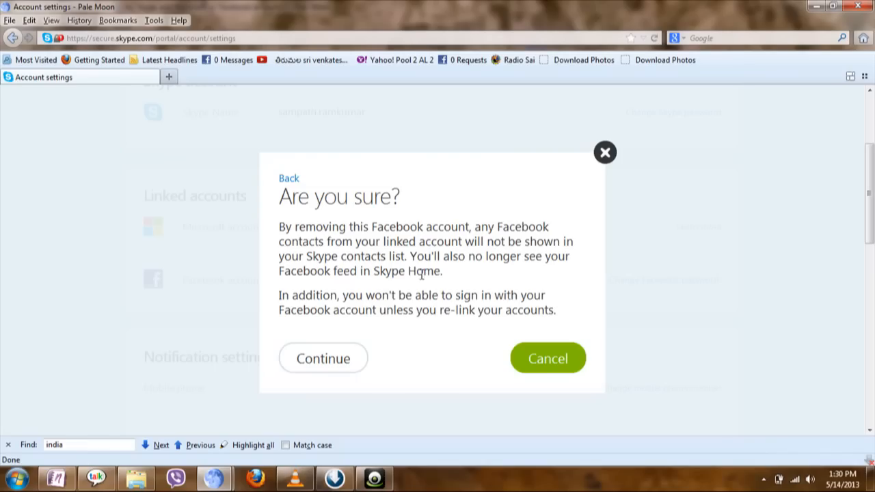
click(369, 478)
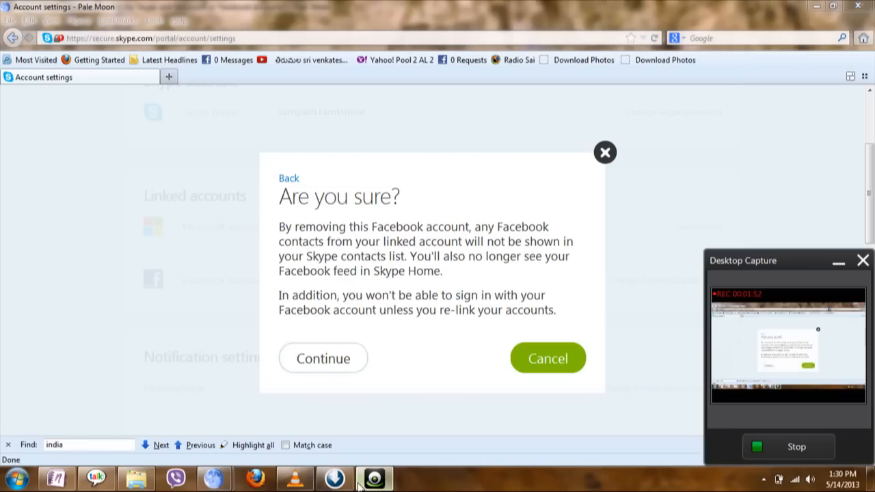